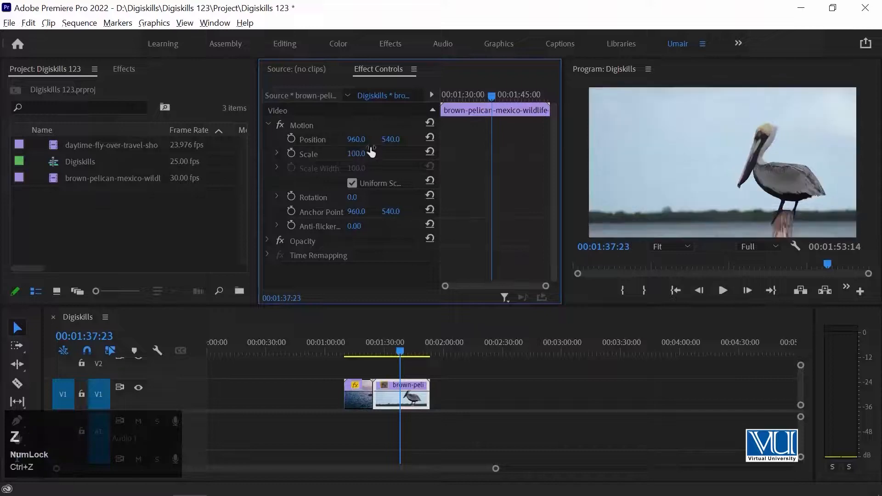
Step: Place the playhead at 00:01:12:01 over the boat clip and expand the Video Effects folder
click(447, 368)
click(350, 344)
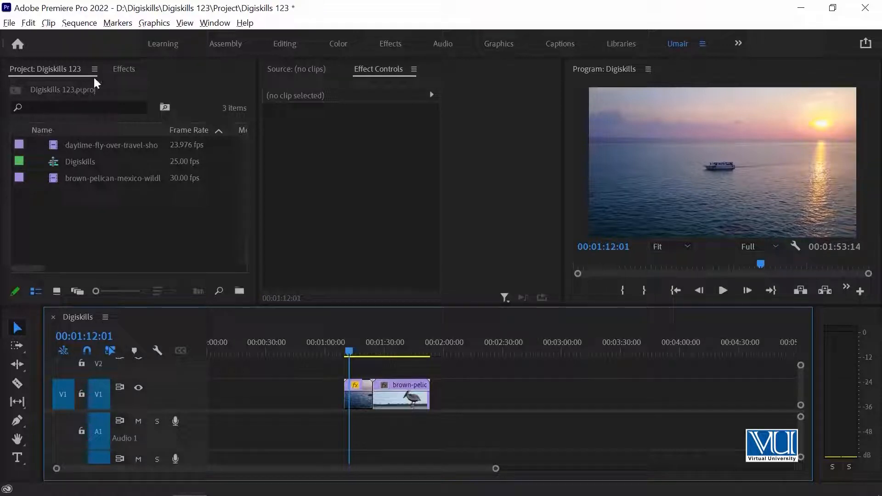
click(125, 69)
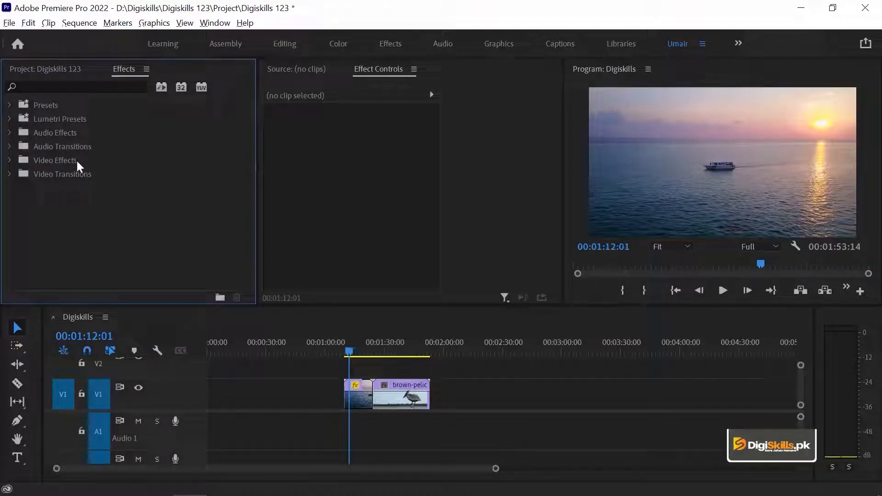
click(10, 160)
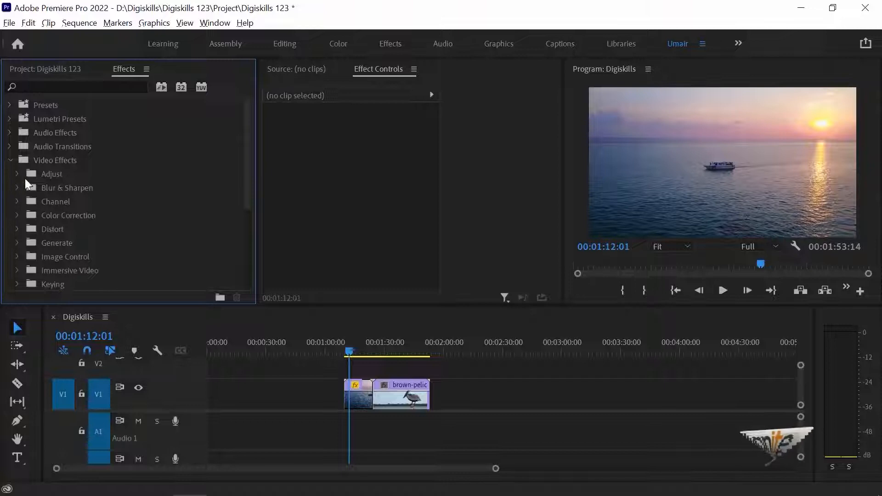
Step: Expand the Distort category of the video effects to reach the Mirror effect
scroll(104, 209, down, 2)
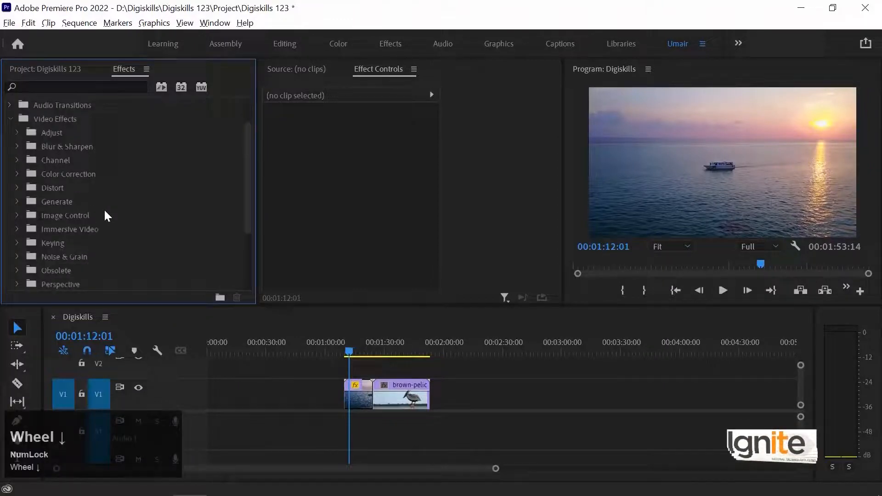
click(17, 215)
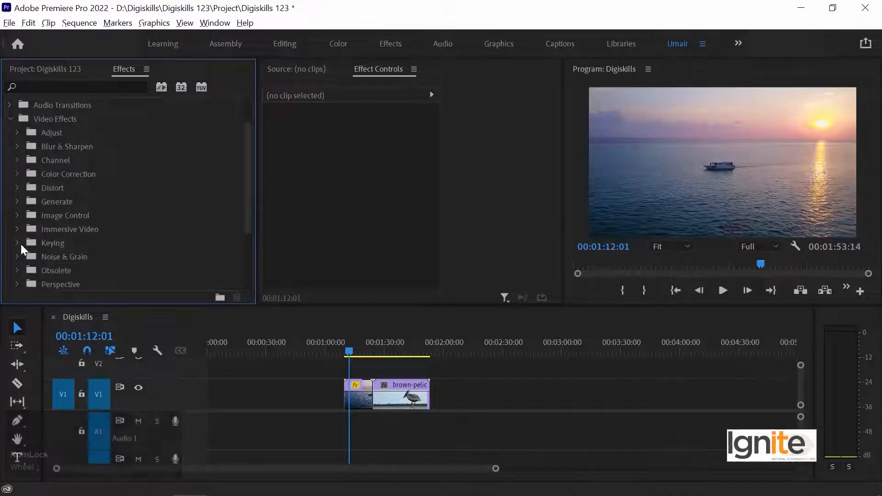
click(17, 215)
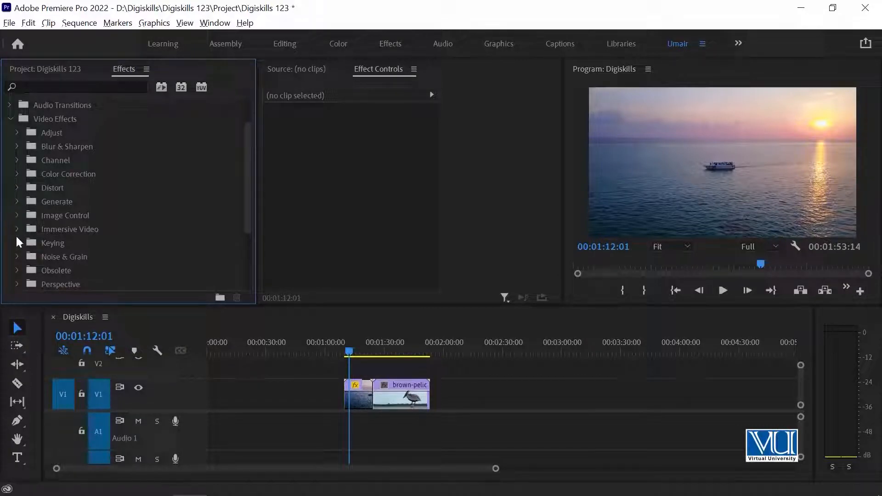
click(17, 187)
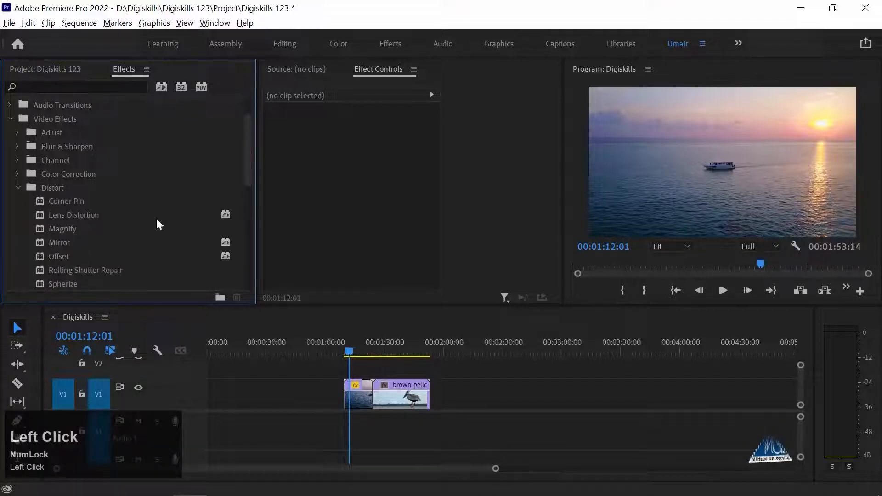
scroll(157, 220, down, 2)
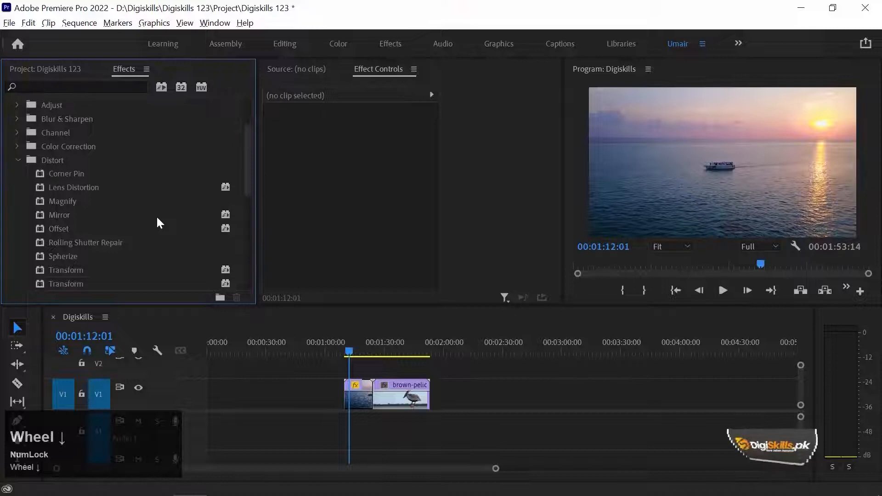
scroll(157, 223, down, 1)
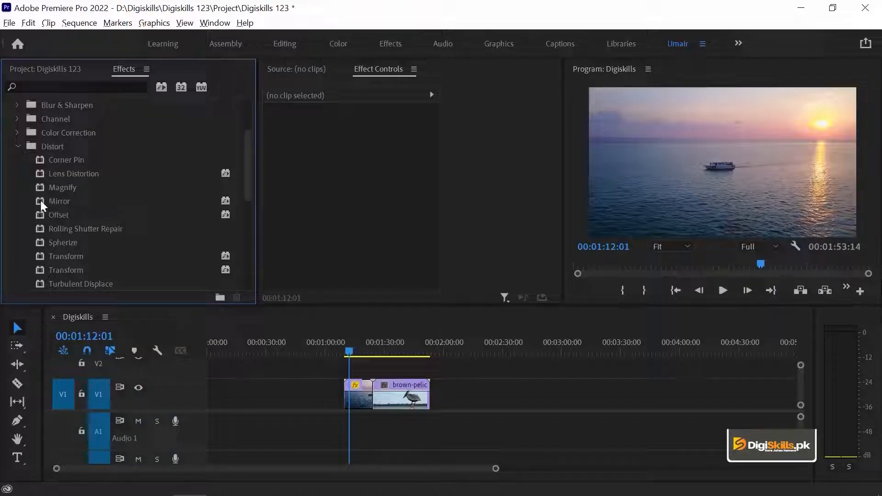
Step: Try applying the Mirror effect to the boat clip and undo it
drag(40, 200, 112, 227)
drag(270, 314, 357, 398)
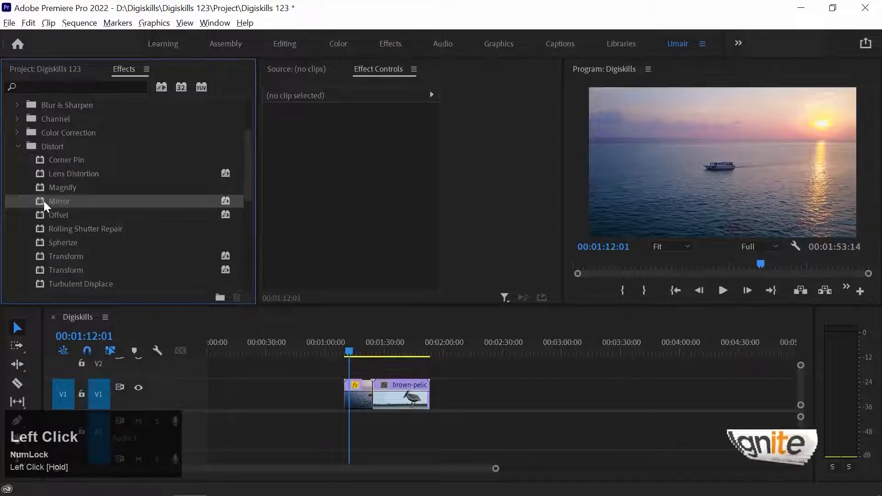
drag(161, 257, 367, 401)
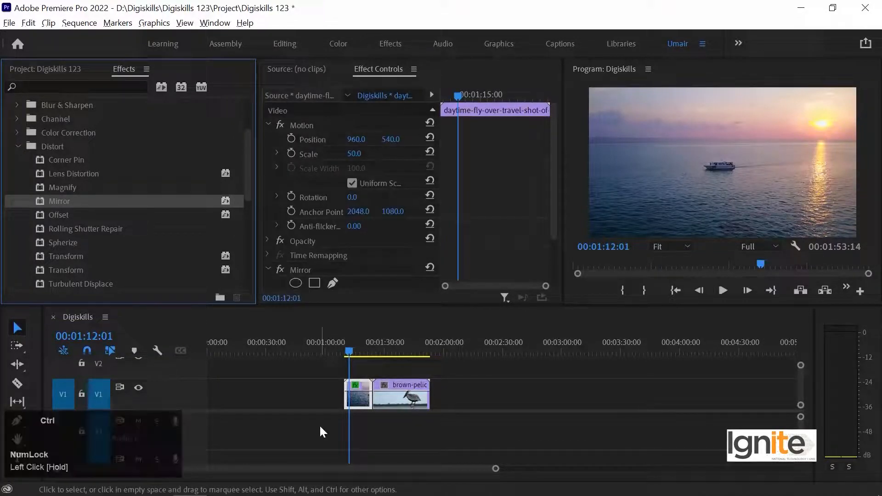
key(ctrl+z)
click(258, 393)
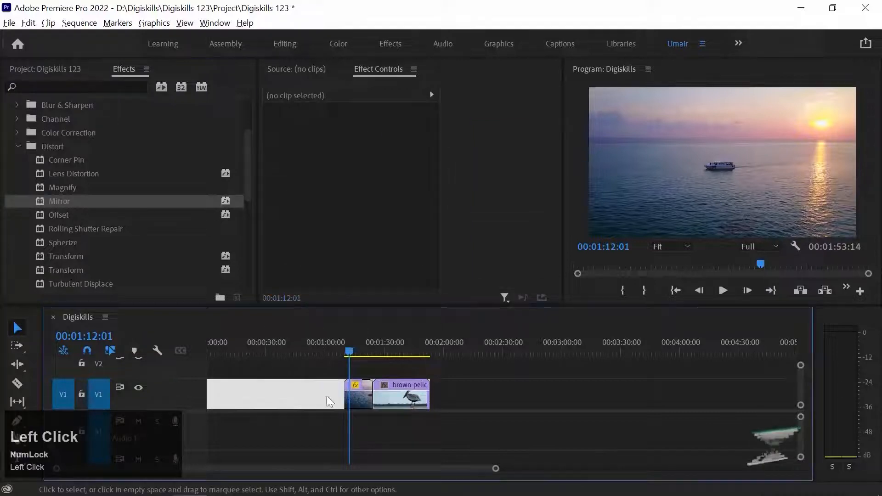
Step: Apply the Mirror effect to the boat clip on V1 while that clip is selected
click(358, 401)
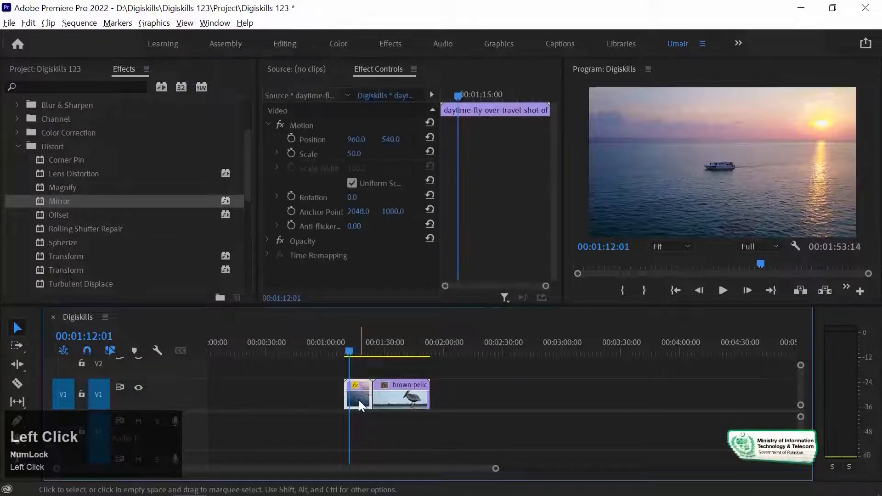
double_click(41, 201)
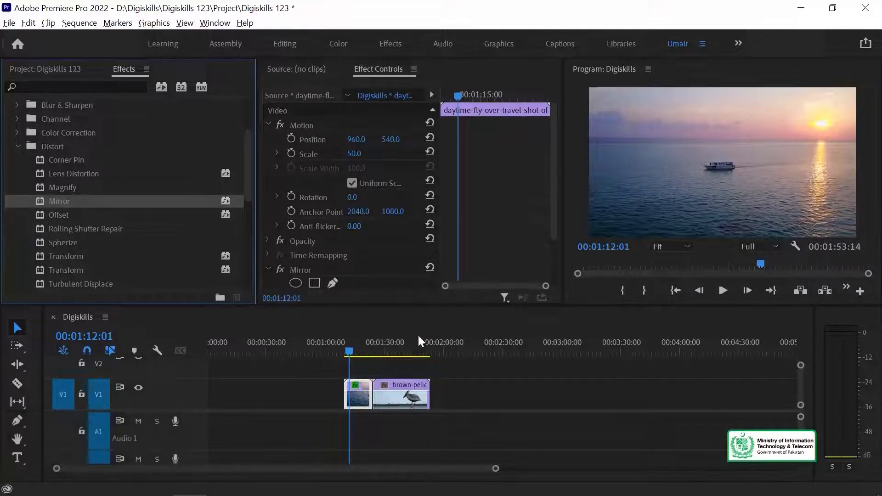
key(shift+5)
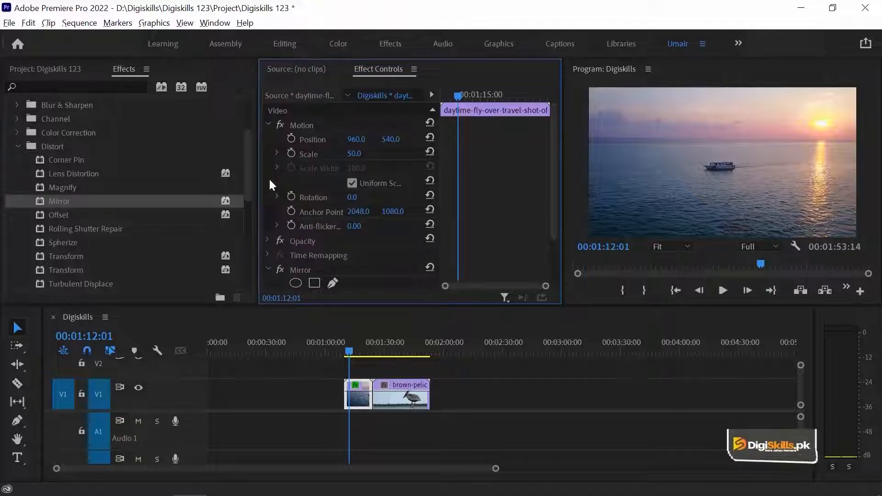
Step: Set the Mirror effect's reflection angle to 90° and reflection center to 3723, 1360, and compare the image with the effect switched off
scroll(401, 229, down, 3)
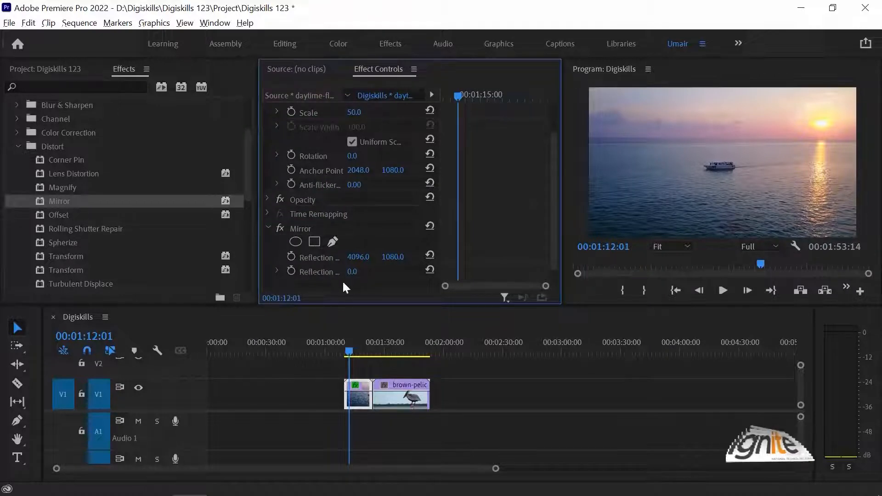
key(ctrl+z)
mouse_move(352, 273)
mouse_down()
mouse_move(395, 273)
mouse_move(359, 276)
mouse_up()
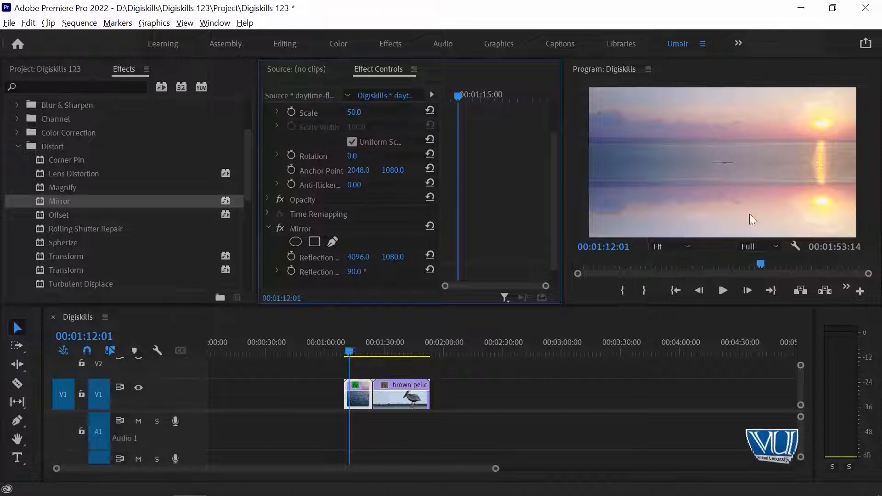
drag(361, 258, 332, 389)
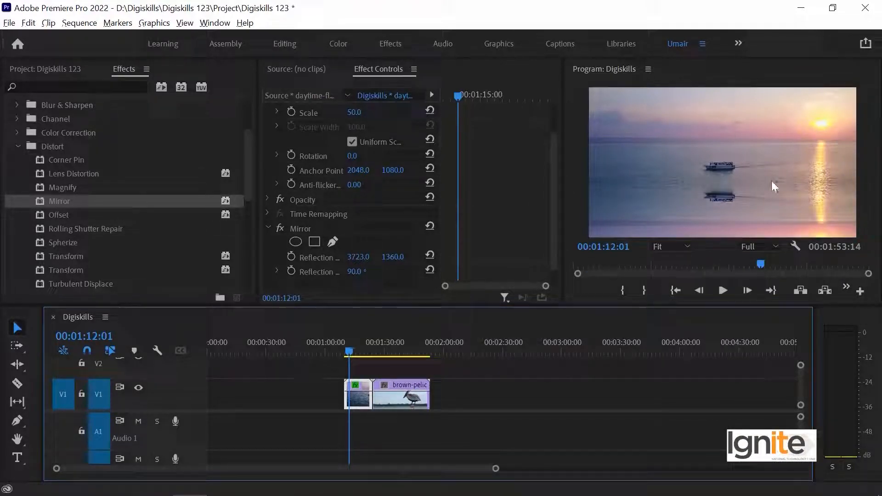
click(279, 229)
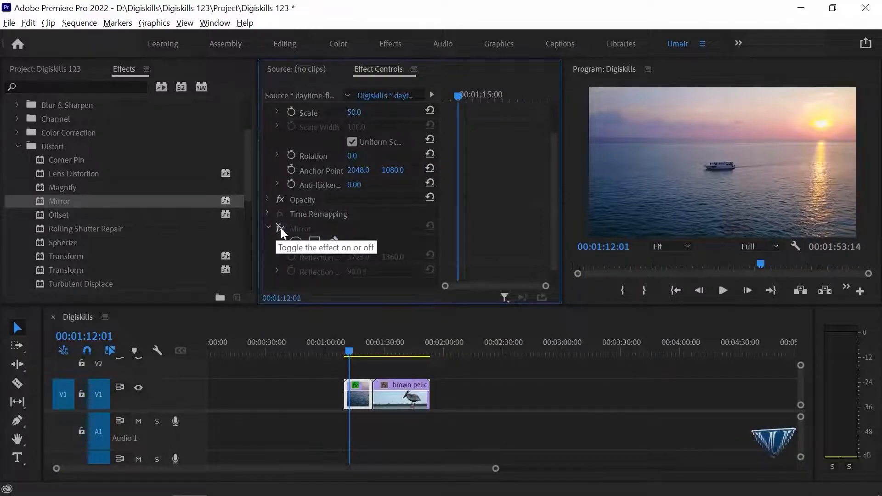
click(281, 230)
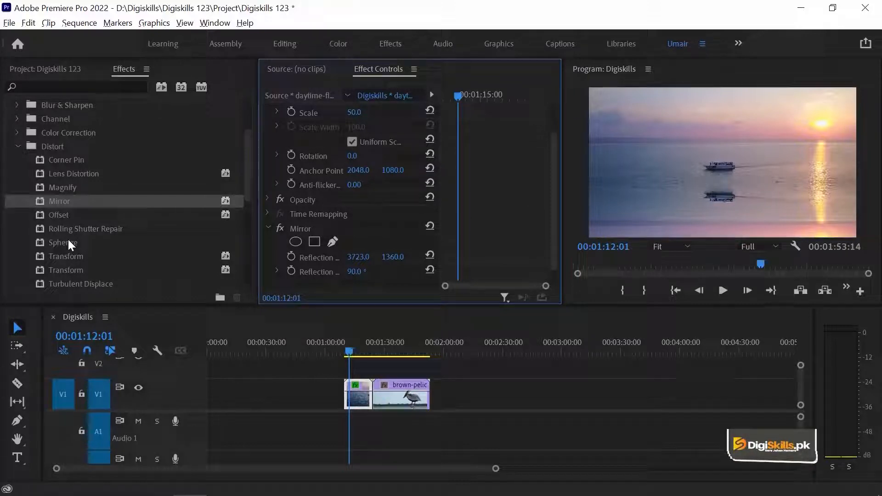
Step: Collapse the Distort category and expand the Blur & Sharpen category of the video effects
scroll(89, 180, down, 1)
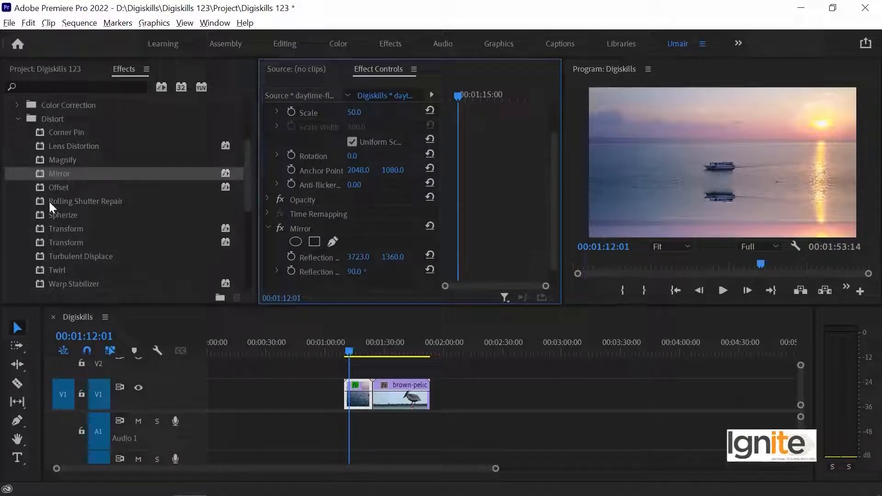
click(21, 117)
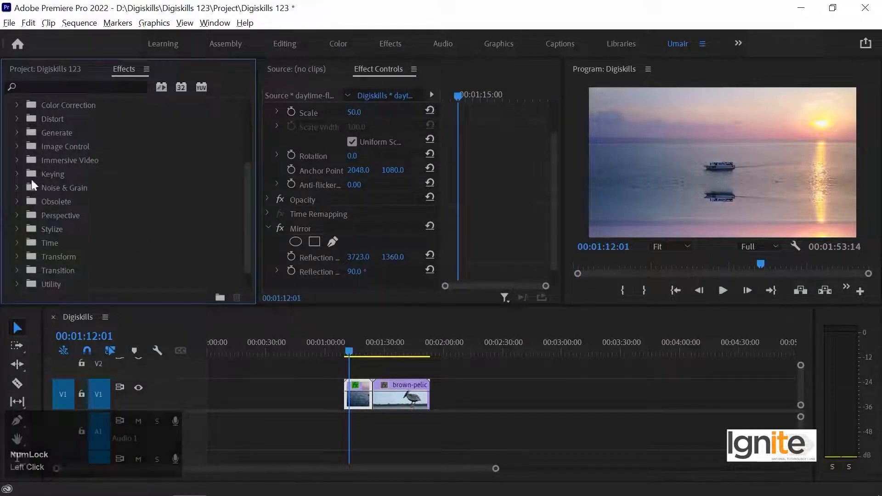
scroll(31, 152, up, 2)
scroll(32, 153, up, 2)
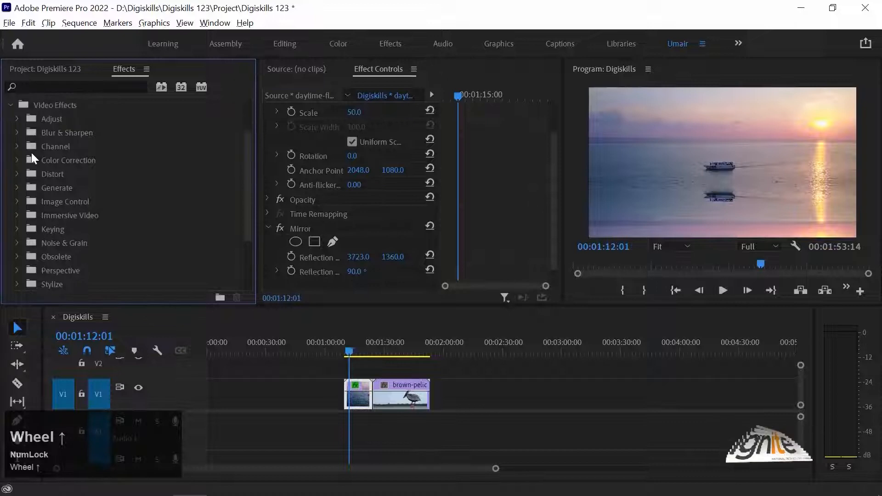
click(17, 133)
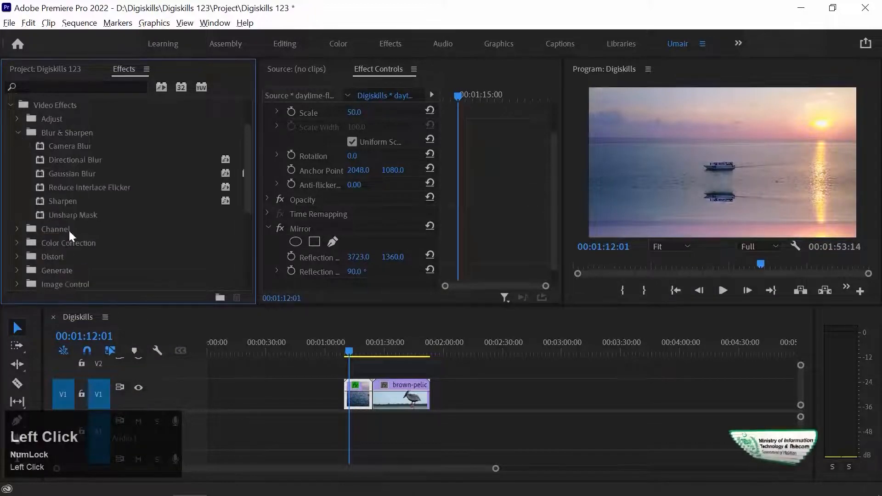
click(67, 134)
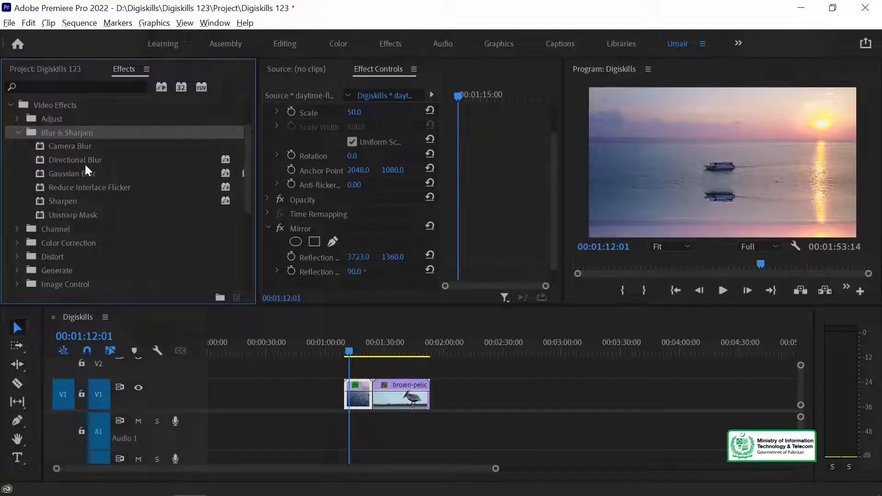
Step: Apply the Directional Blur effect to the boat clip with a direction of 65° and a blur length of 73
drag(64, 160, 361, 395)
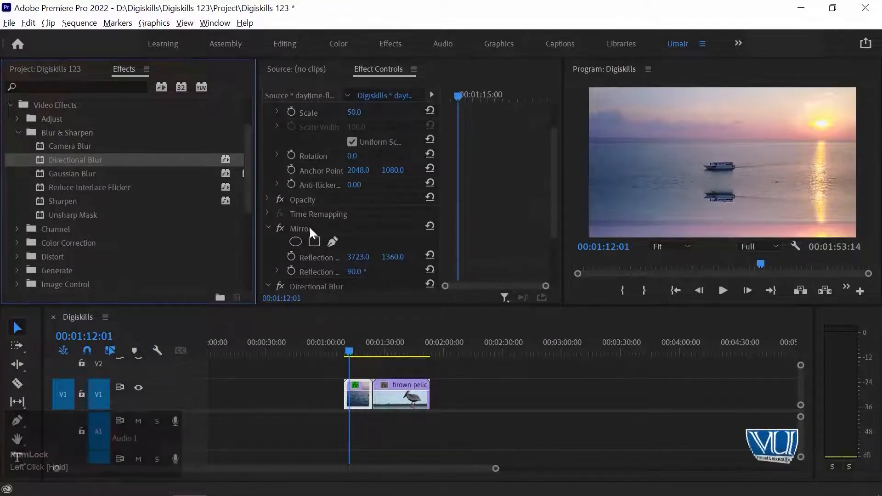
scroll(477, 241, down, 2)
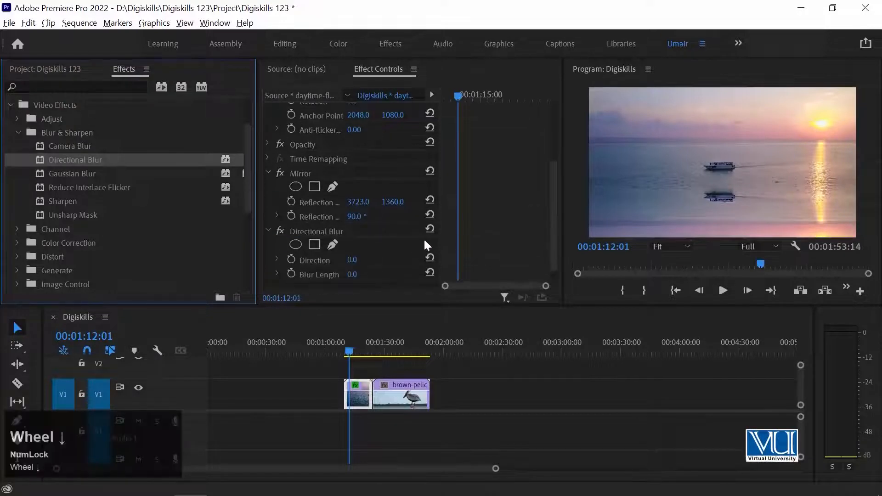
click(353, 275)
drag(362, 265, 377, 265)
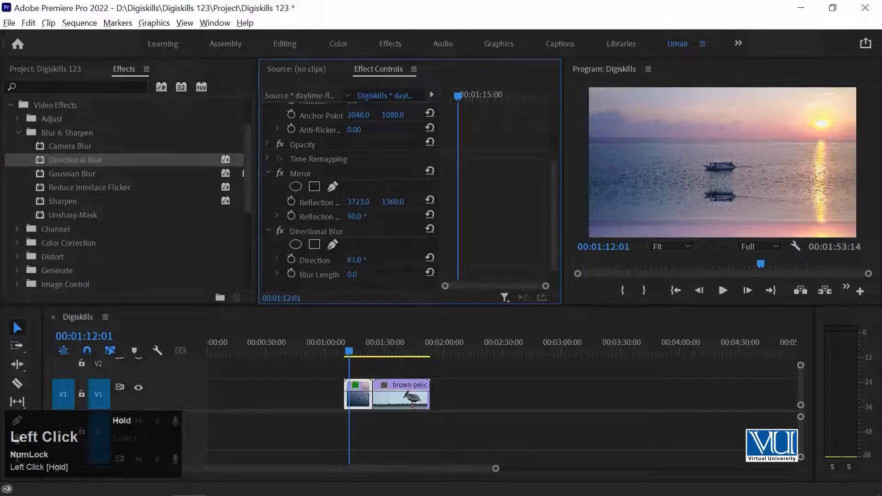
drag(349, 275, 328, 277)
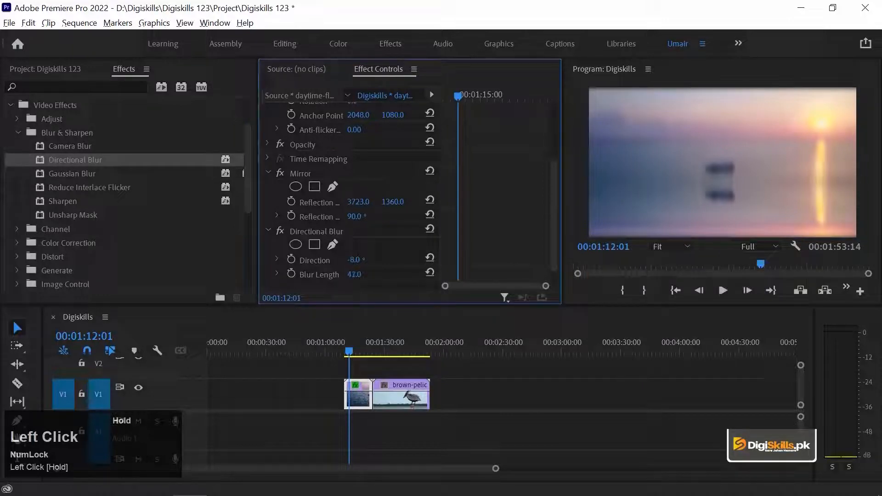
mouse_move(354, 275)
mouse_down()
mouse_move(343, 275)
mouse_move(351, 260)
mouse_move(380, 276)
mouse_move(368, 260)
mouse_move(377, 260)
mouse_move(363, 261)
mouse_up()
drag(554, 256, 553, 278)
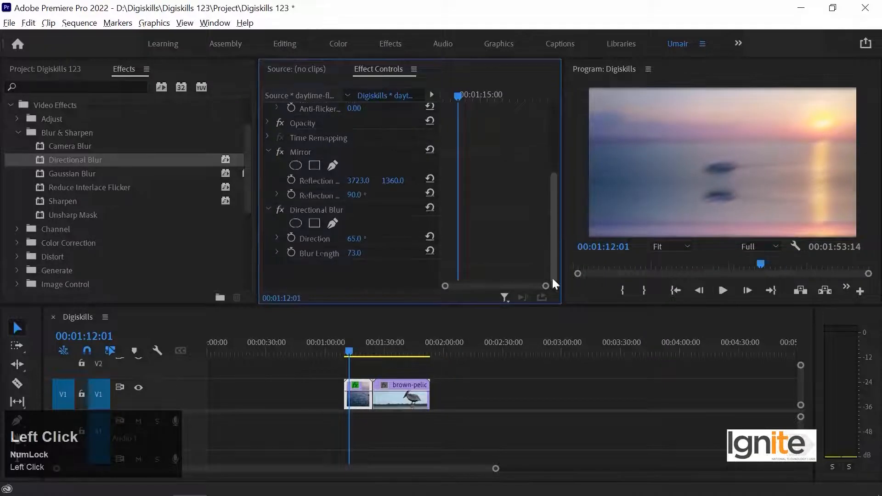
Step: Compare the boat clip with Directional Blur off and on, and delete that effect from the clip
click(282, 209)
click(282, 209)
click(282, 209)
click(282, 210)
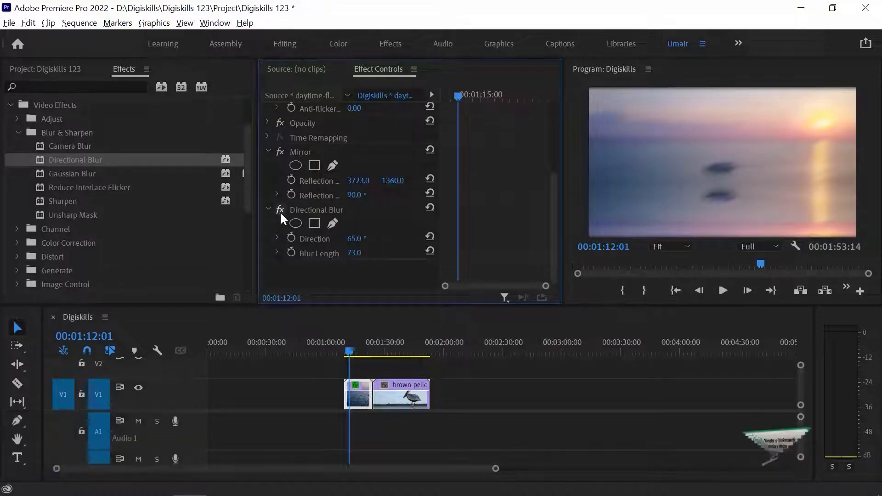
click(323, 212)
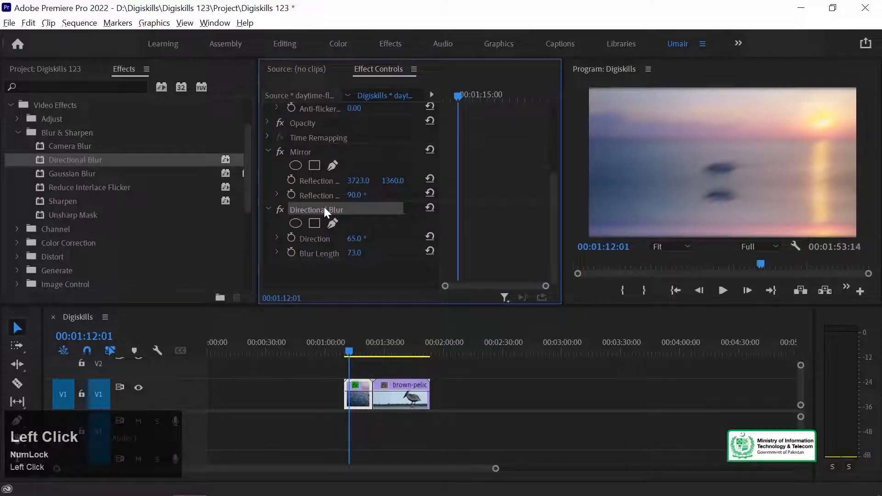
key(Delete)
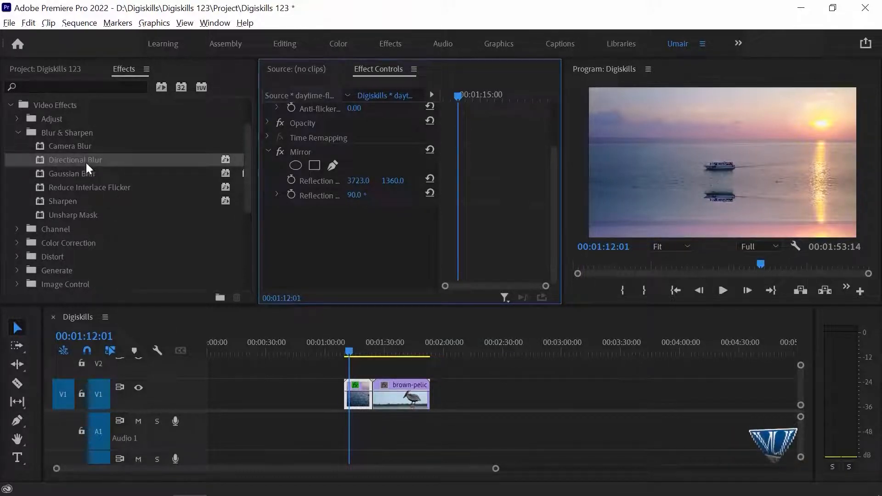
Step: Apply the Gaussian Blur effect to the boat clip
click(71, 178)
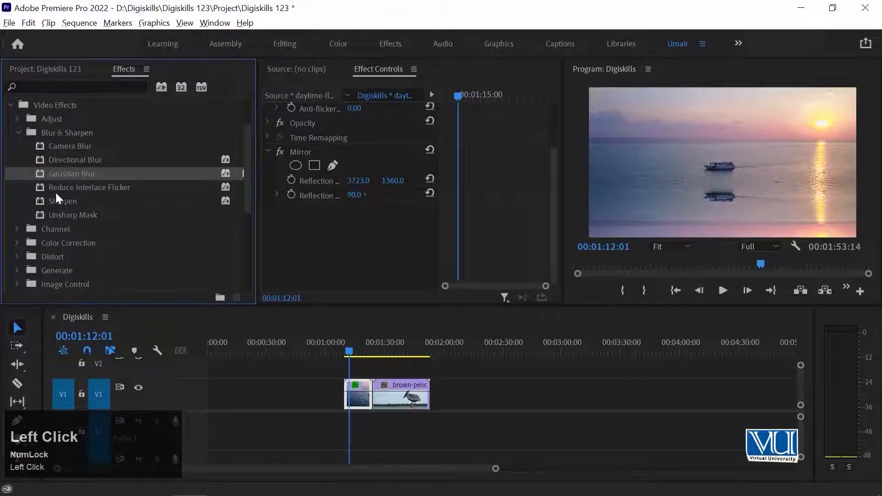
drag(53, 174, 361, 391)
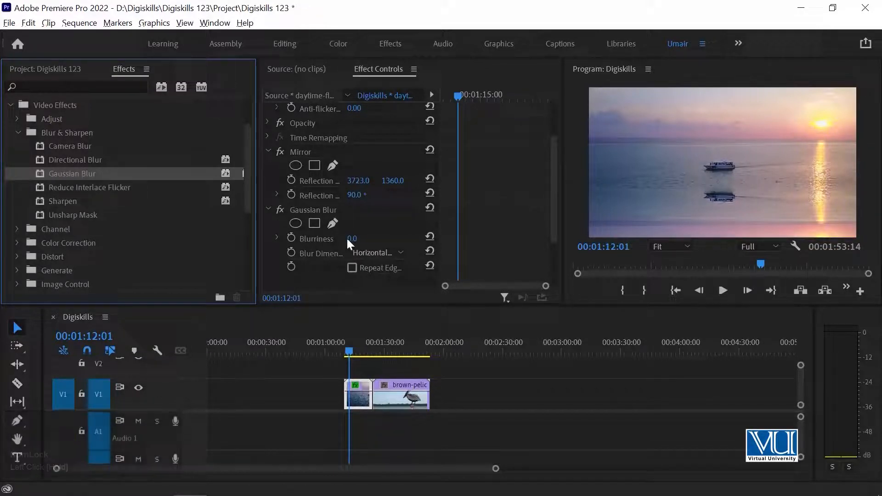
Step: Set the boat clip's Gaussian Blur to a blurriness of 145 with Vertical blur dimensions and enable Repeat Edge Pixels
drag(350, 238, 426, 239)
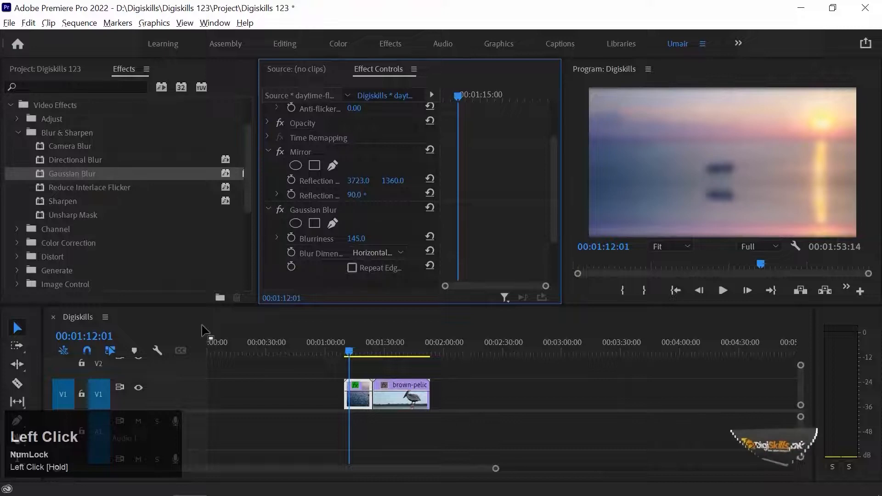
click(369, 254)
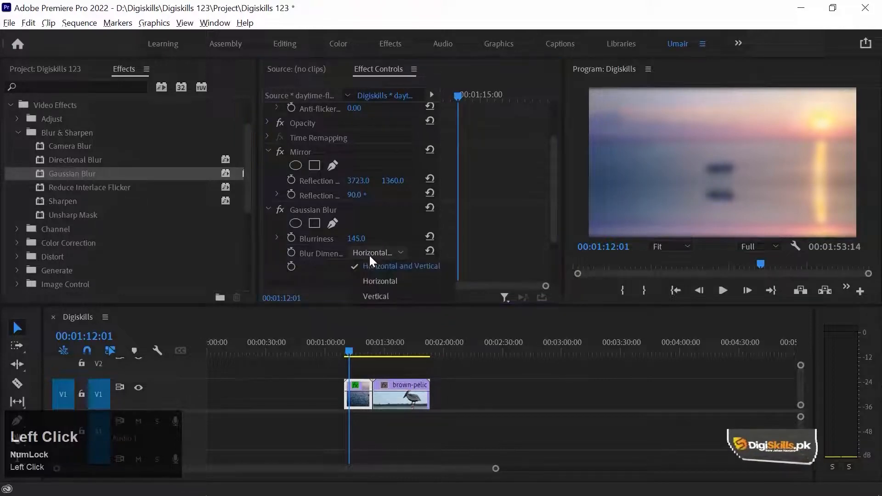
click(387, 280)
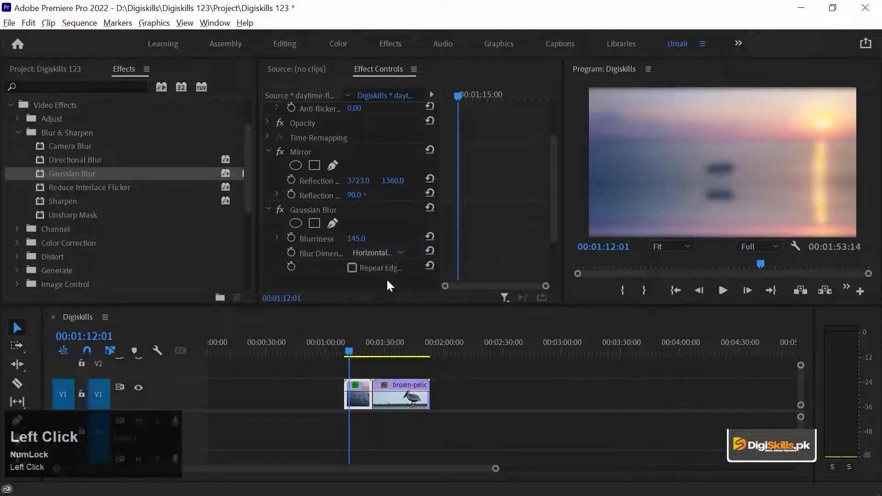
click(382, 254)
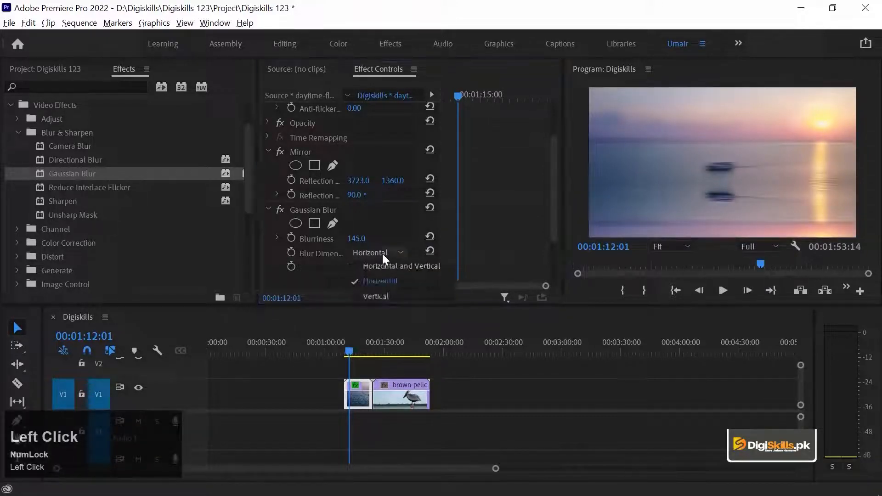
click(376, 292)
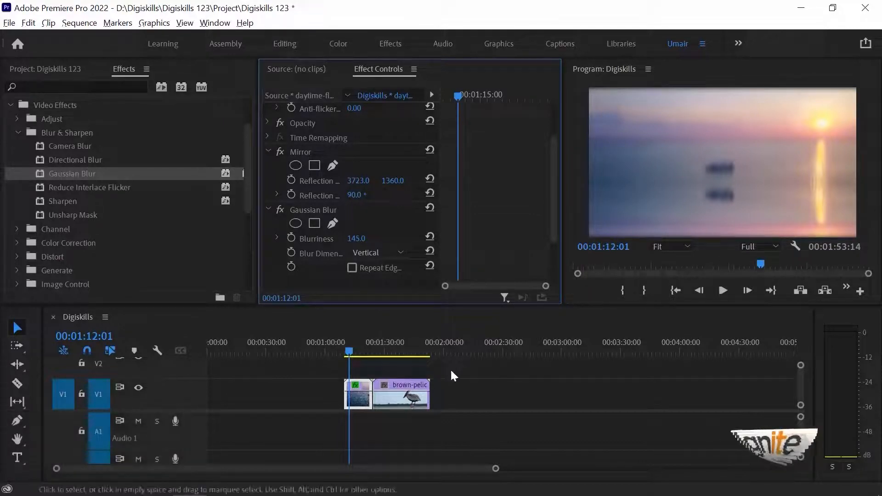
click(352, 268)
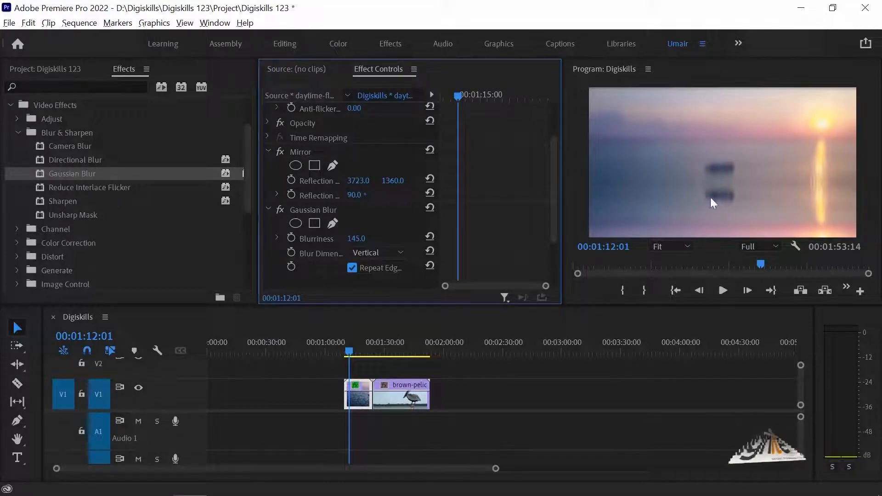
Step: Preview the blurred boat clip in the maximized Program monitor and restore the normal layout
click(577, 129)
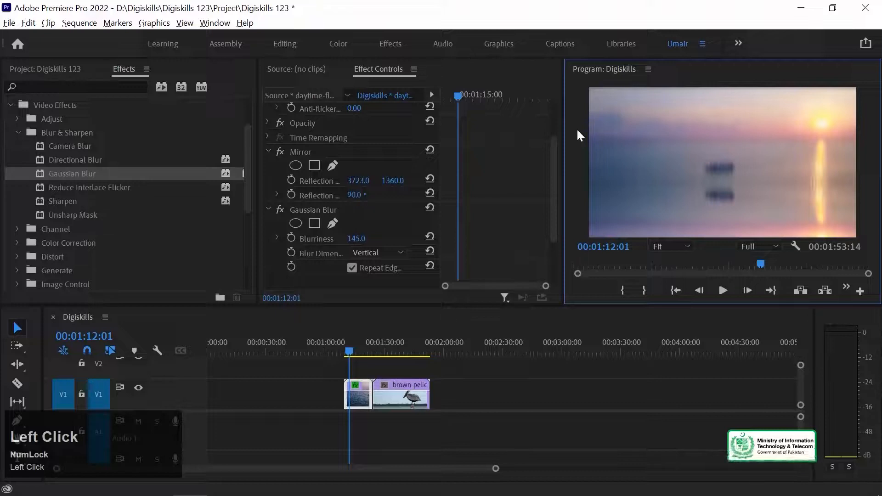
key(grave)
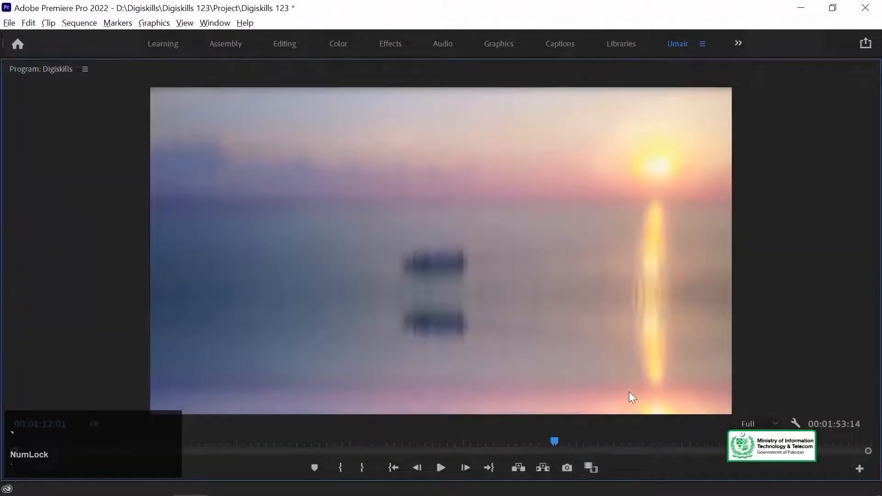
key(grave)
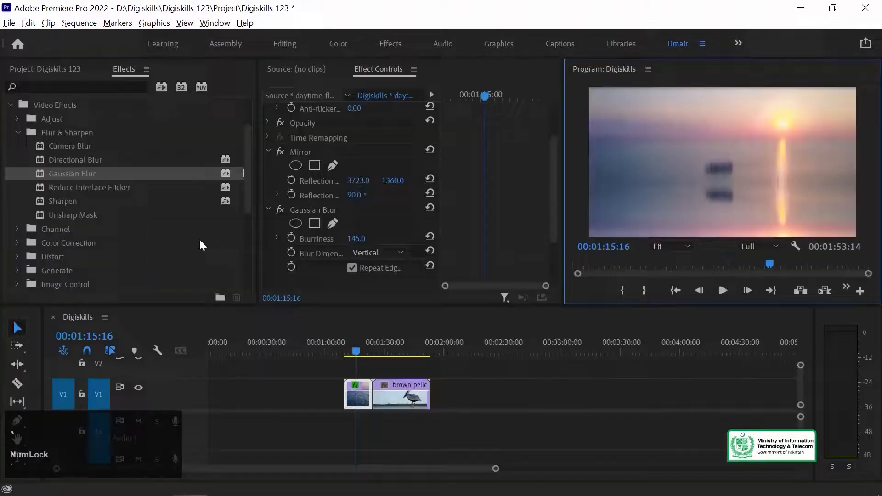
Step: Turn off the boat clip's Gaussian Blur and play the unblurred clip in the maximized Program monitor
click(317, 211)
click(279, 209)
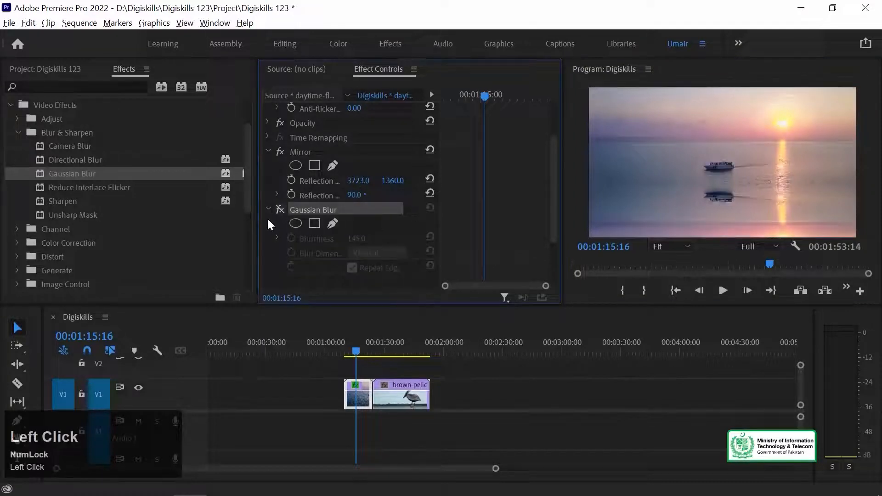
click(357, 398)
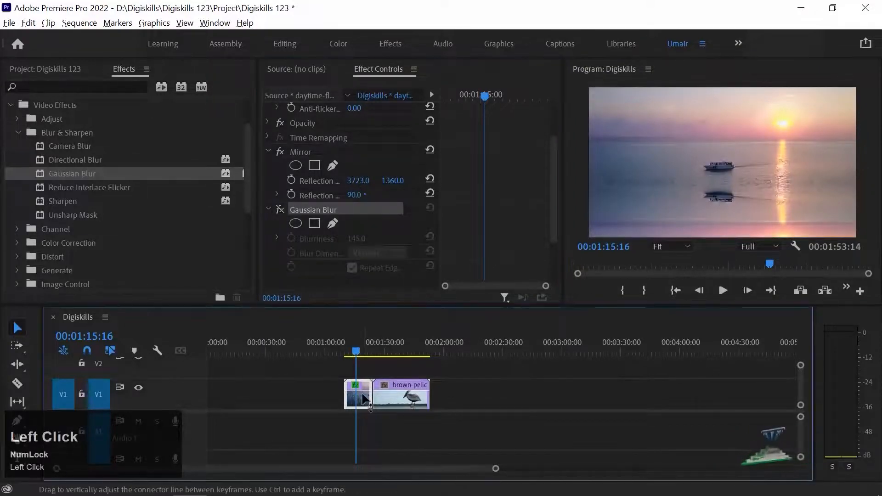
click(584, 154)
key(grave)
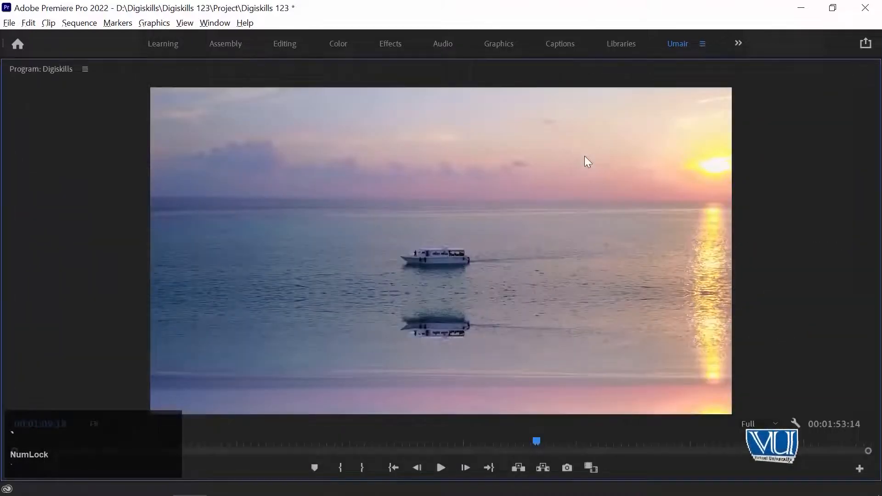
key(space)
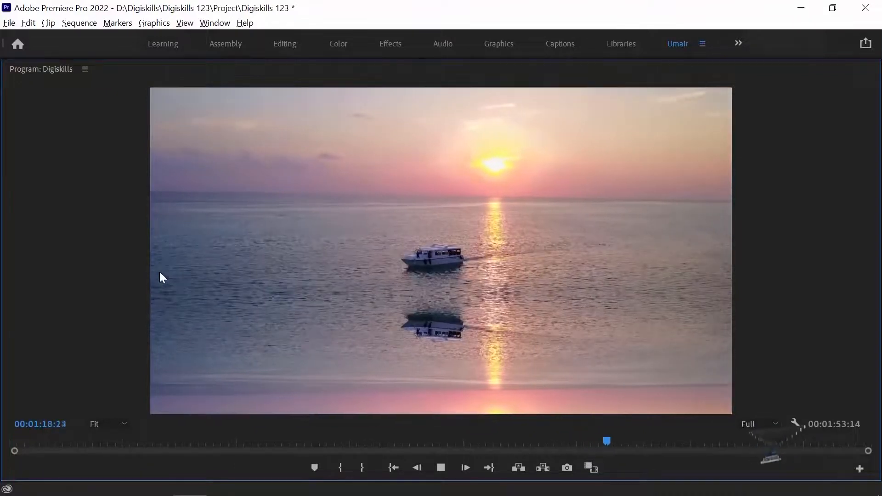
Step: Move the playhead to 00:01:28:12 on the pelican clip and swap the expanded Blur & Sharpen effects category for Stylize
click(386, 349)
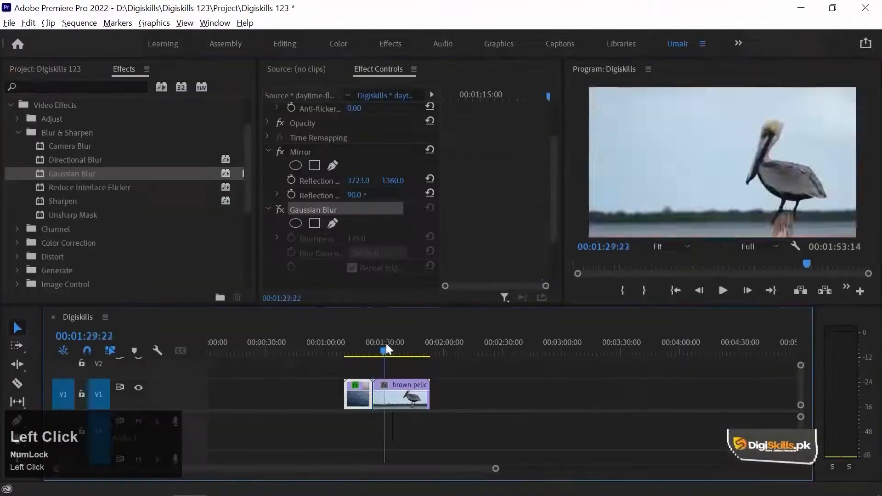
drag(386, 350, 381, 349)
click(17, 132)
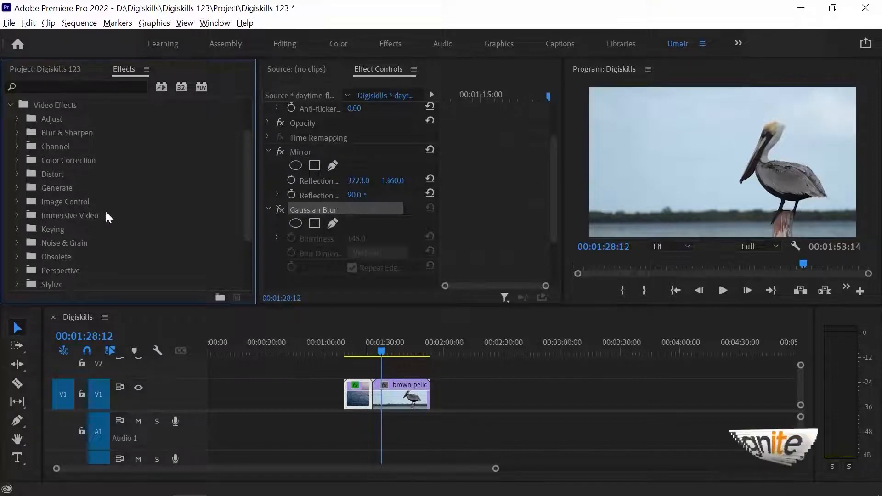
scroll(123, 224, down, 1)
scroll(122, 228, down, 1)
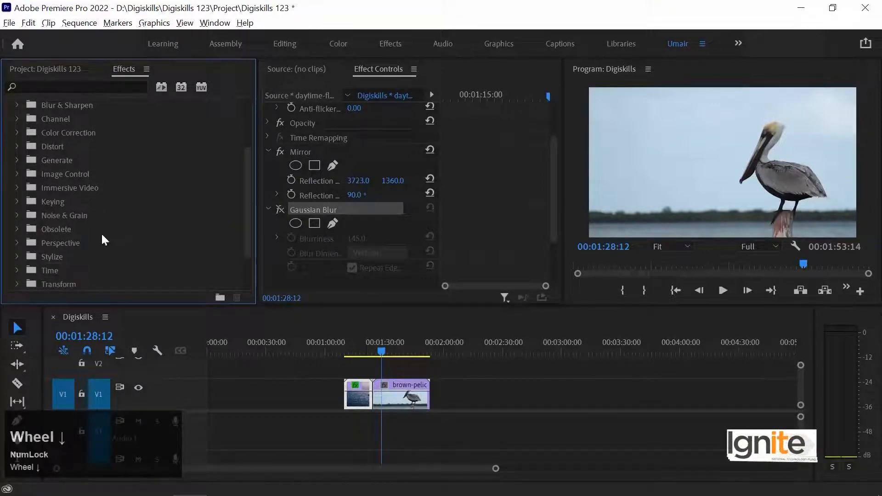
click(14, 258)
scroll(121, 228, down, 5)
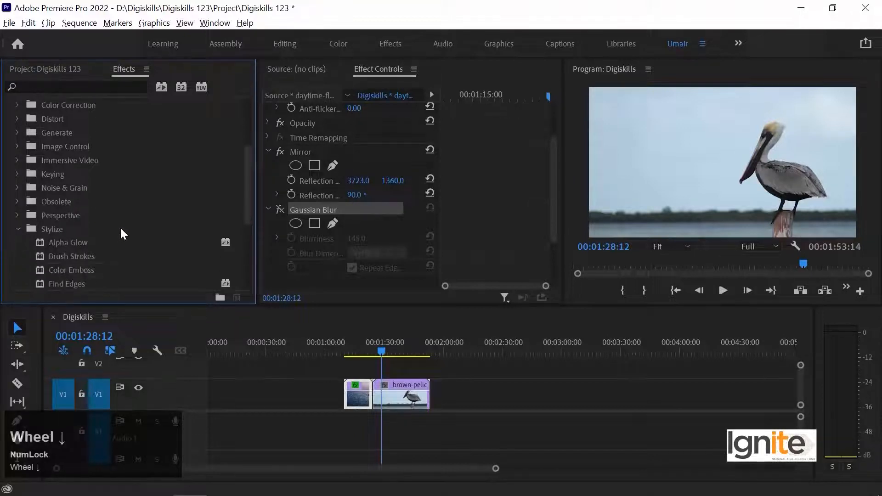
scroll(120, 227, down, 2)
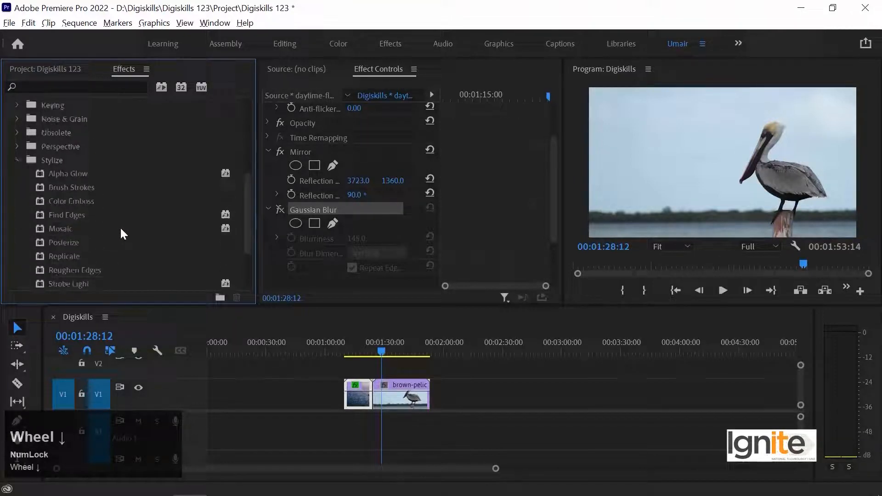
Step: Apply the Replicate effect to the pelican clip and compare the footage with the effect off and on
drag(52, 254, 403, 399)
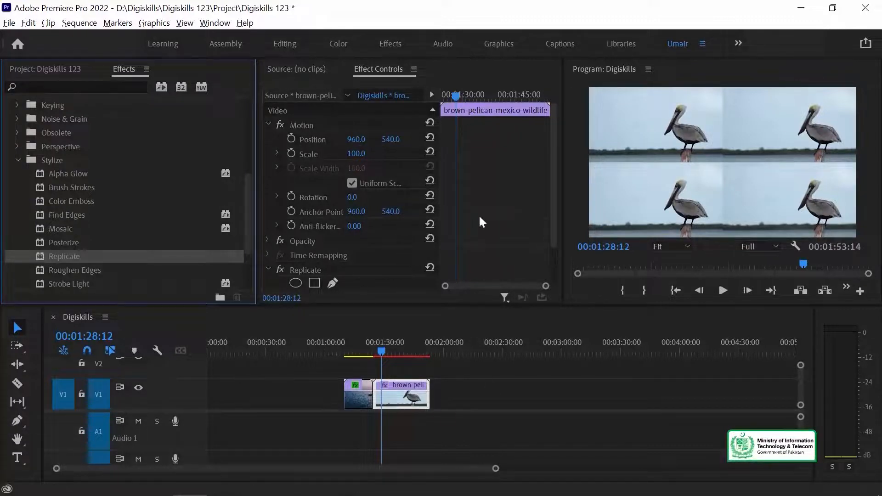
scroll(395, 240, down, 2)
click(278, 244)
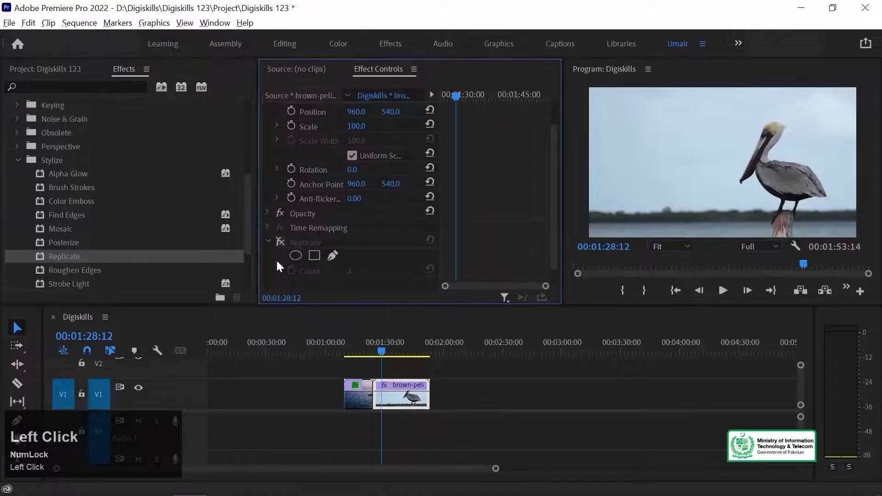
click(385, 348)
key(space)
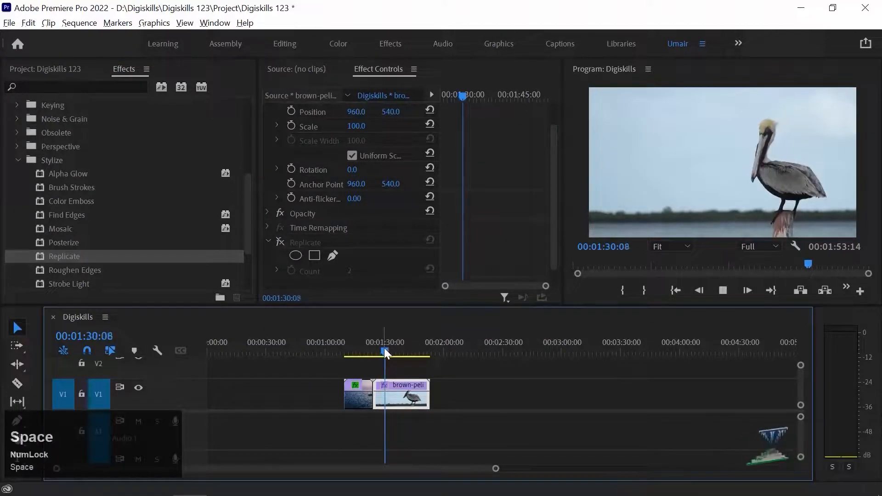
key(space)
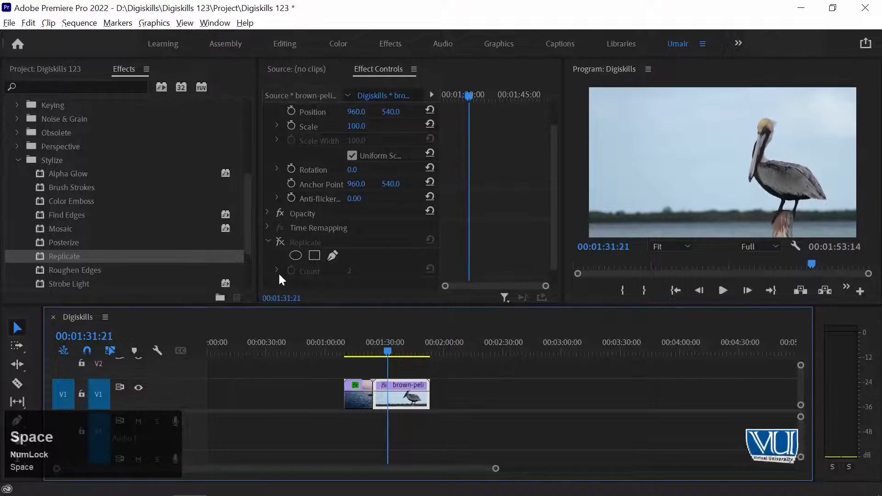
click(280, 242)
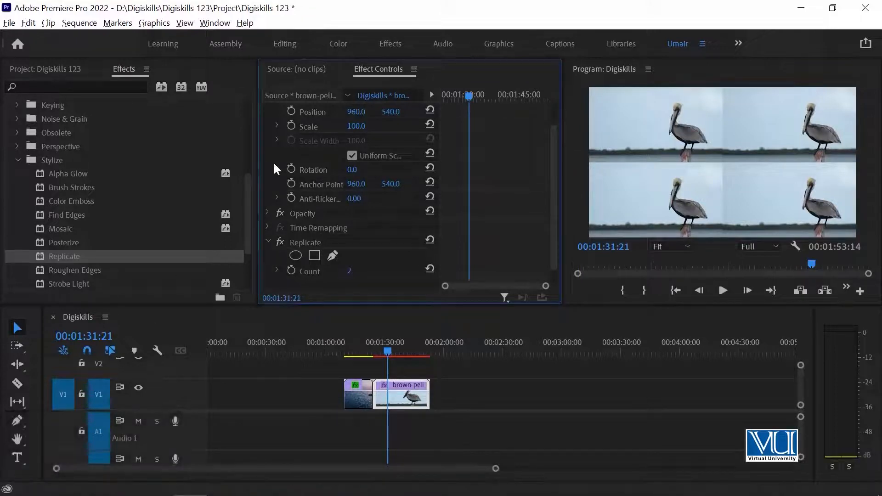
Step: Set the Replicate effect's count to 8 on the pelican clip
scroll(418, 237, down, 1)
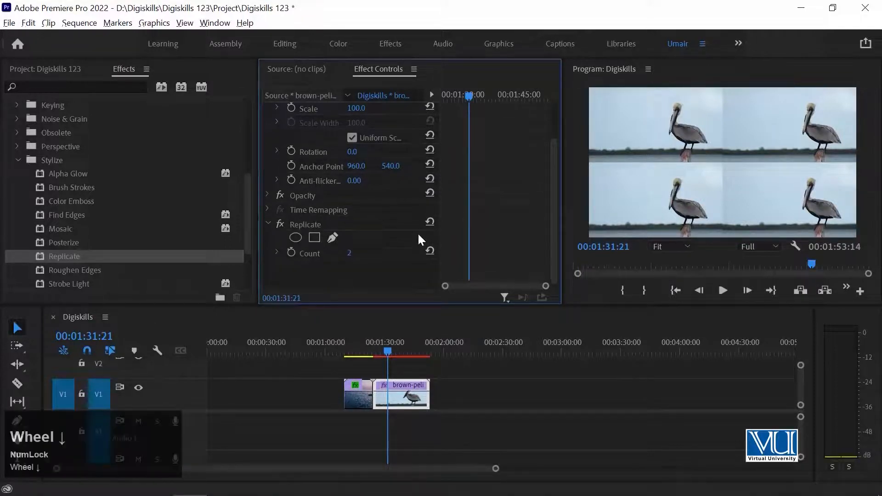
click(350, 252)
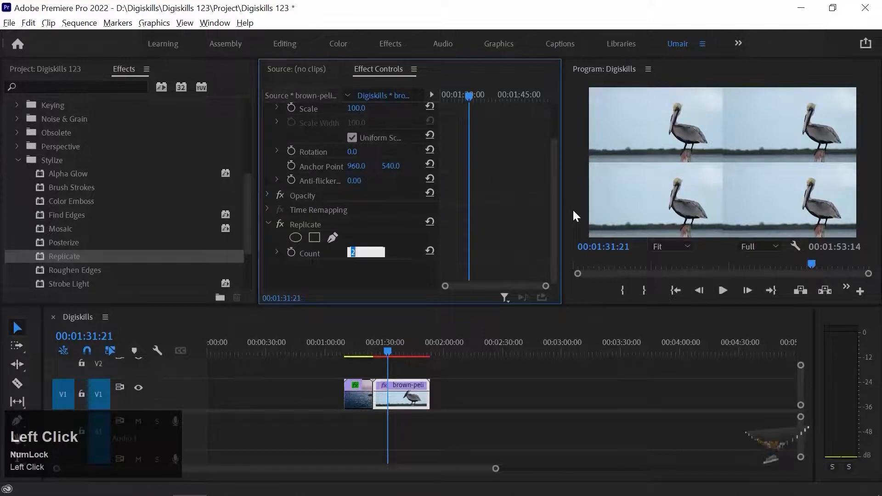
text(8)
key(Return)
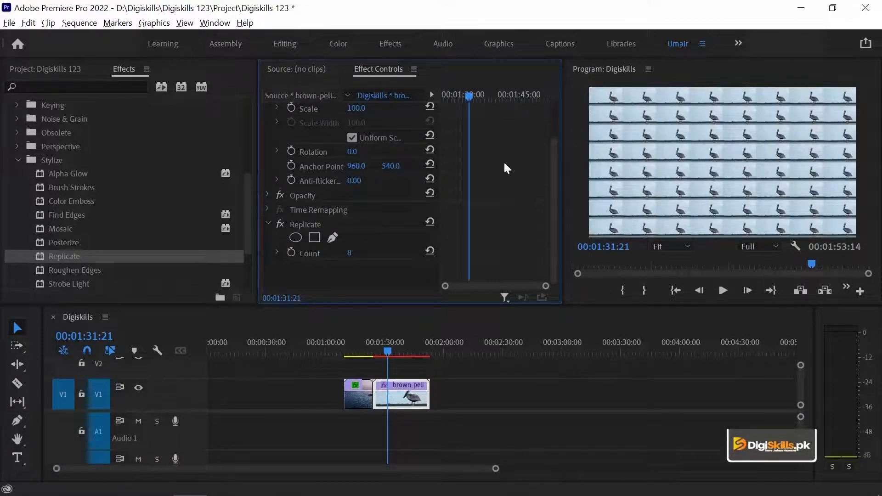
Step: Play the replicated pelican clip in the maximized Program monitor
click(578, 107)
key(grave)
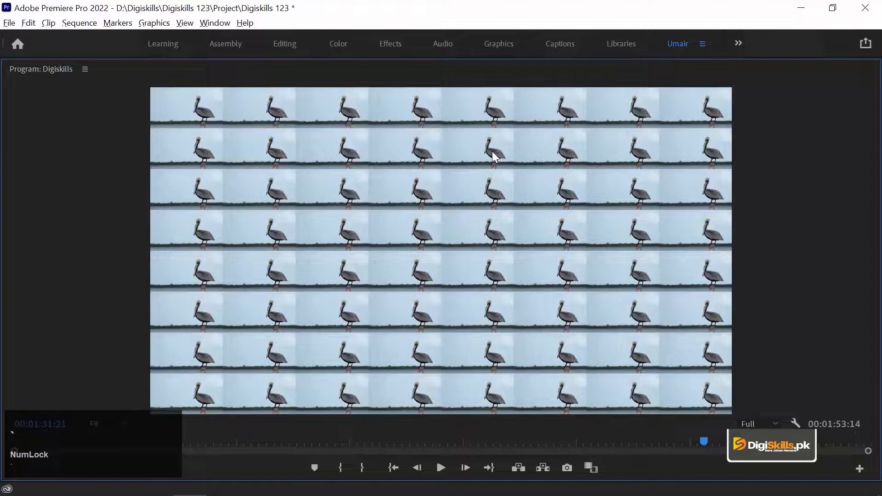
key(space)
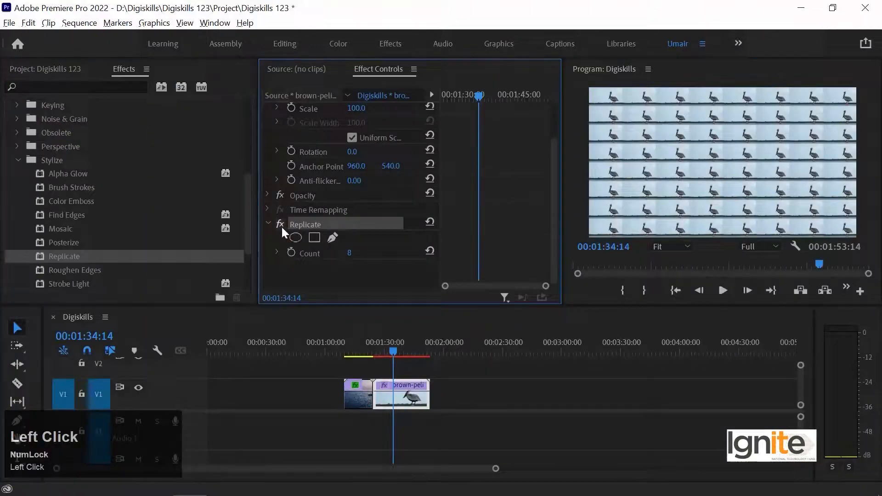
Step: Toggle the Replicate effect off and on, and delete it from the pelican clip
click(281, 225)
click(281, 226)
key(Delete)
click(303, 382)
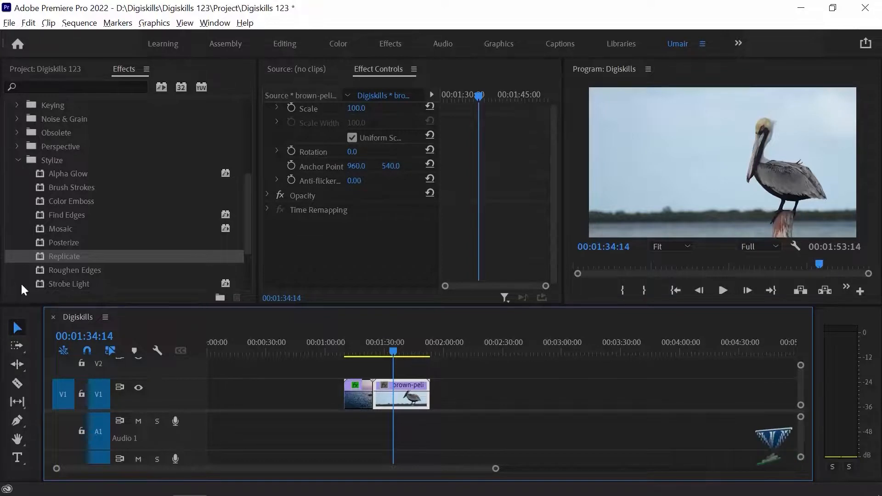
Step: Select the Find Edges effect in the Stylize category
click(39, 227)
click(39, 216)
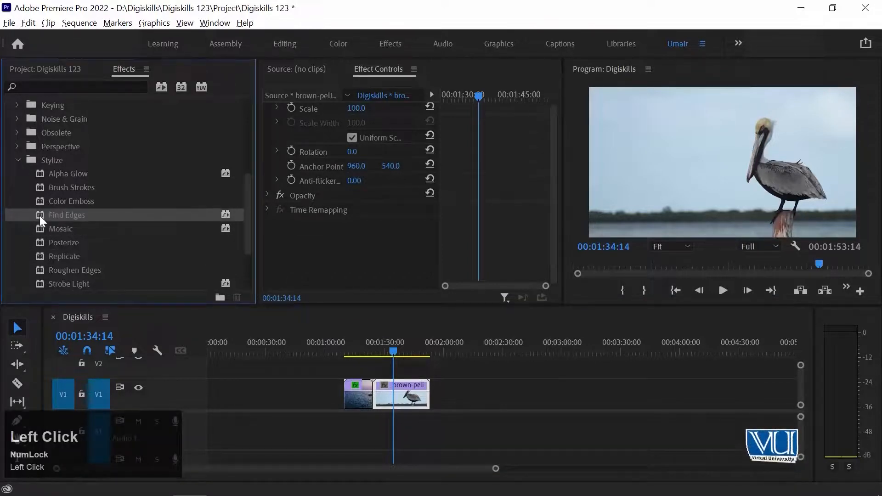